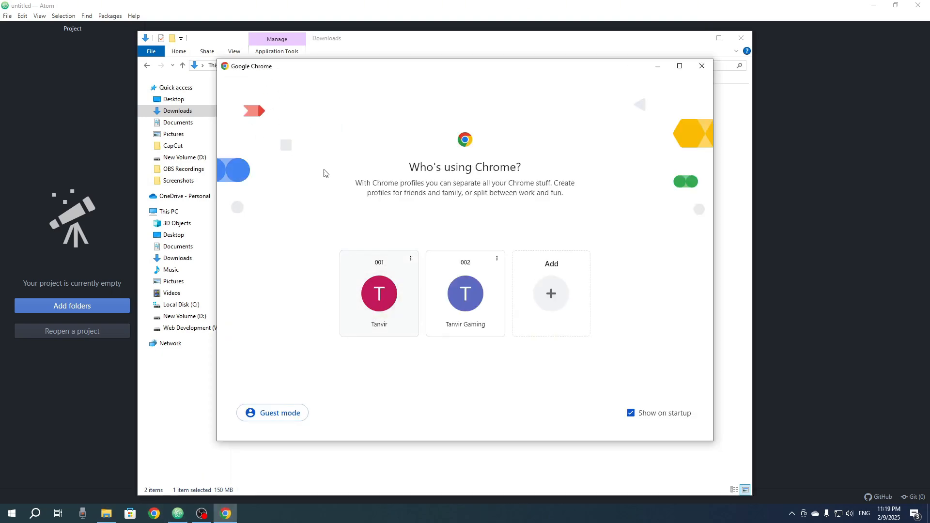
Step: Search Google for xampp in Chrome and download the 64-bit Windows installer for version 8.2.12 from the Apache Friends site
{"action": "left_click", "coordinate": [376, 292]}
{"action": "type", "text": "xampp"}
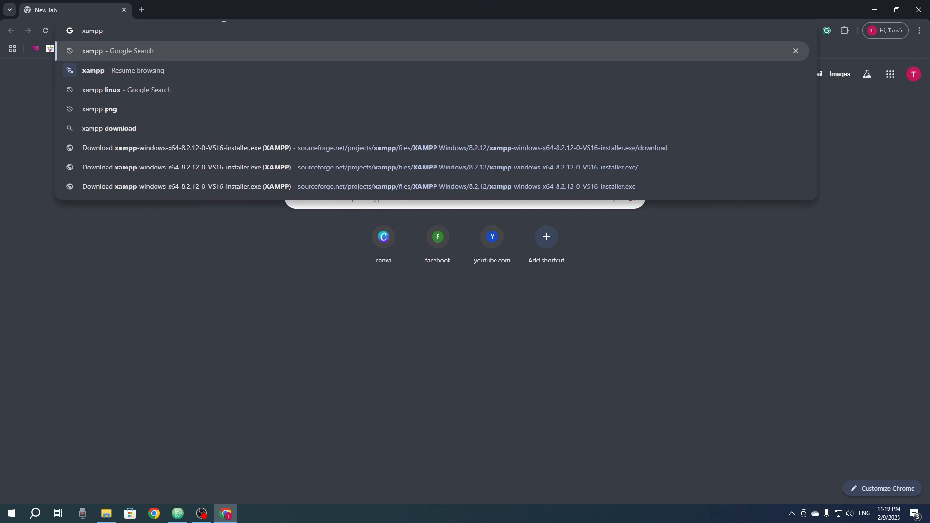
{"action": "key", "text": "Return"}
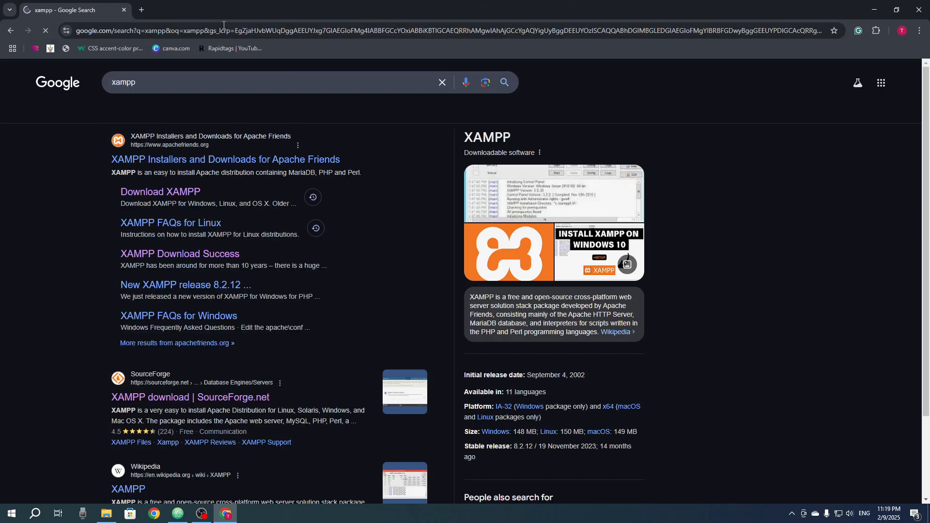
{"action": "left_click", "coordinate": [160, 193]}
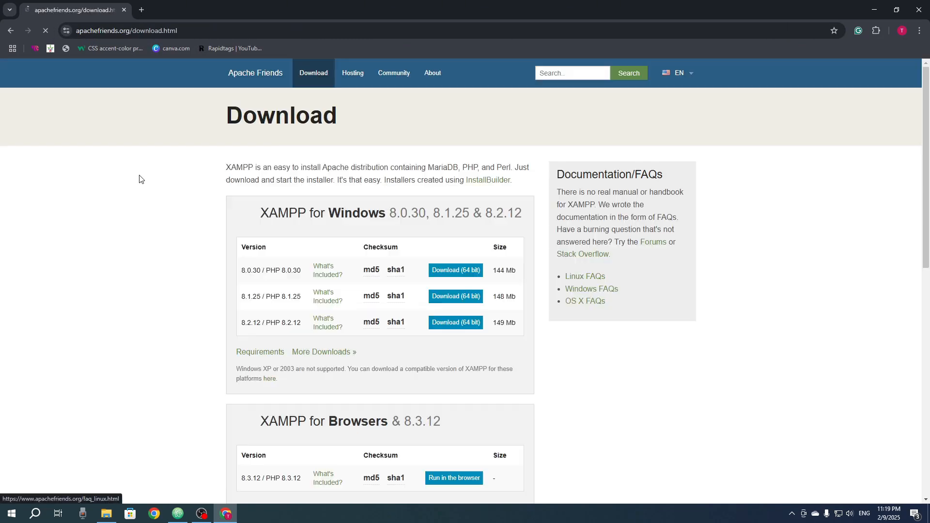
{"action": "scroll", "coordinate": [274, 289], "scroll_direction": "down", "scroll_amount": 2}
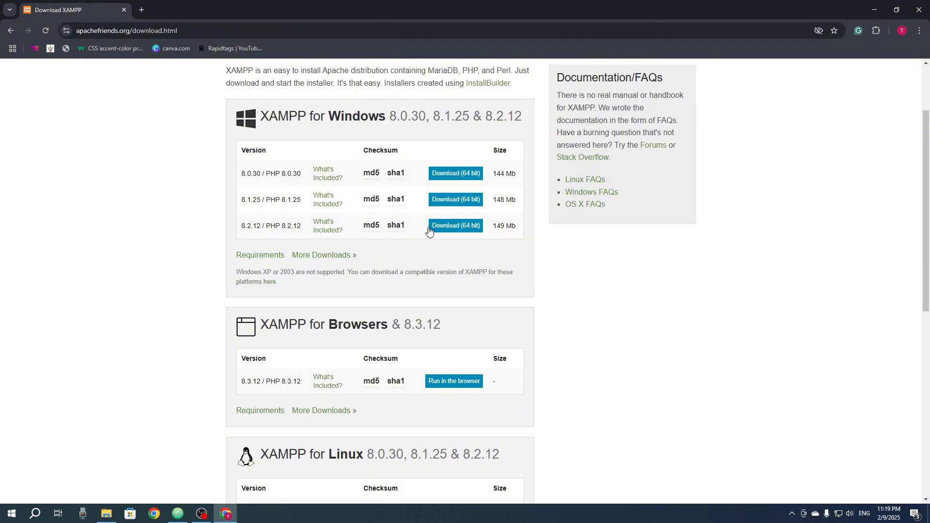
{"action": "left_click", "coordinate": [456, 226]}
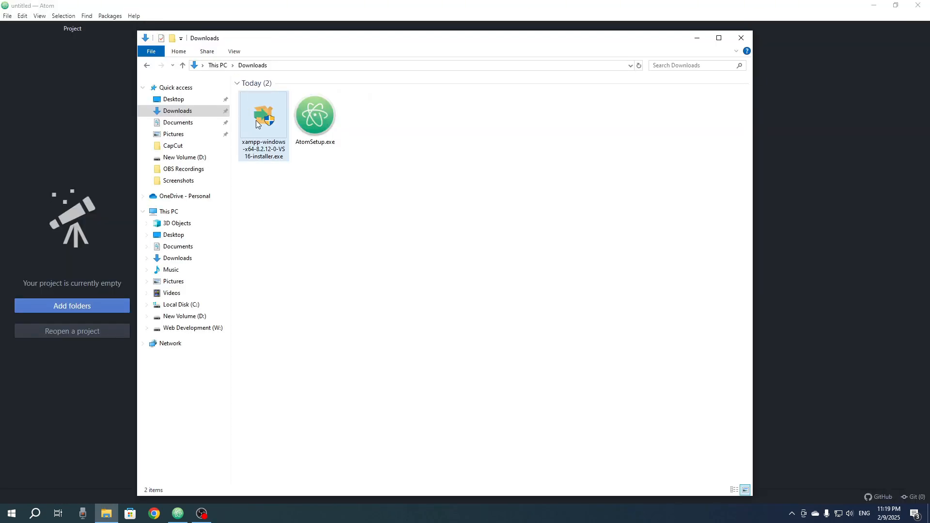
Step: Run the downloaded XAMPP installer, acknowledge the UAC warning, and accept the default component selection
{"action": "double_click", "coordinate": [264, 133]}
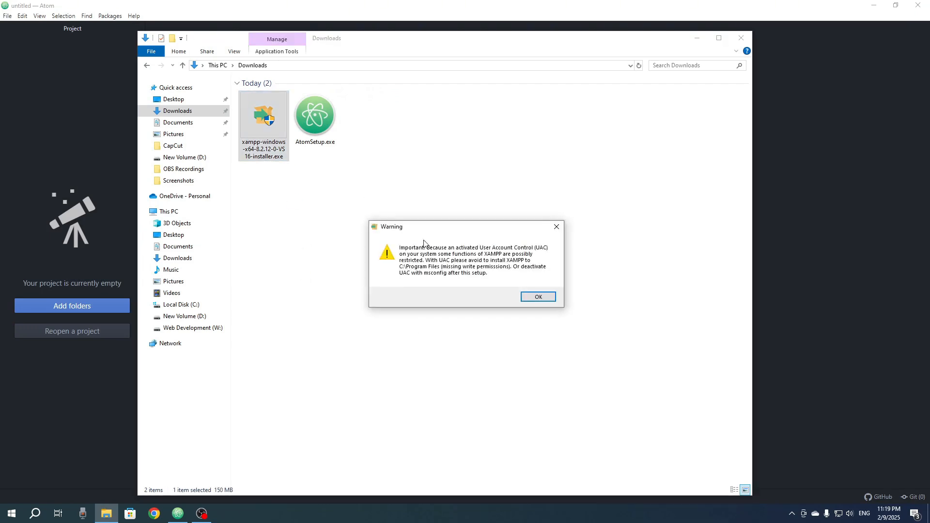
{"action": "left_click", "coordinate": [535, 296]}
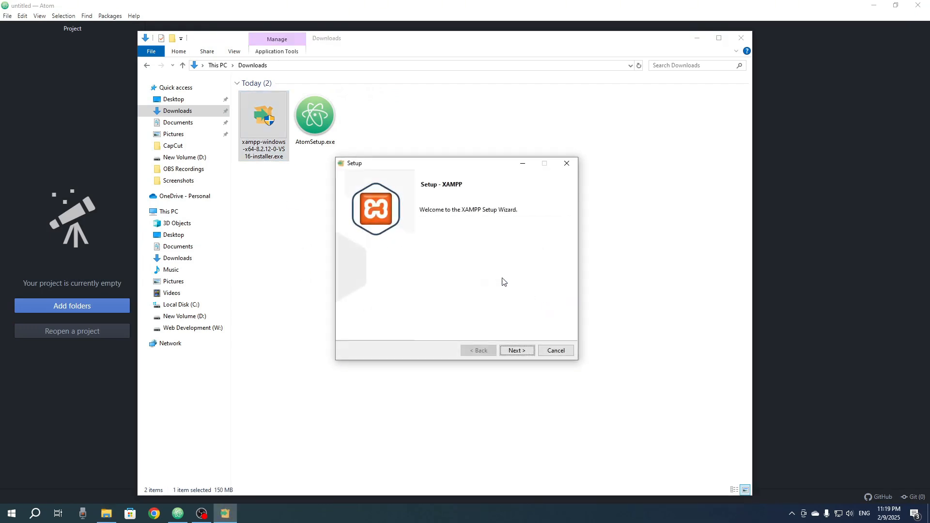
{"action": "left_click", "coordinate": [516, 352]}
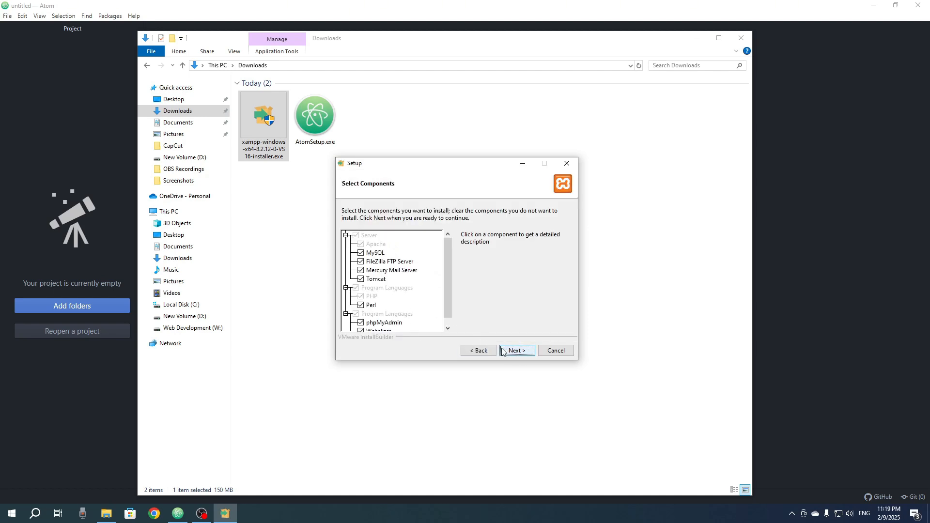
{"action": "left_click", "coordinate": [516, 351]}
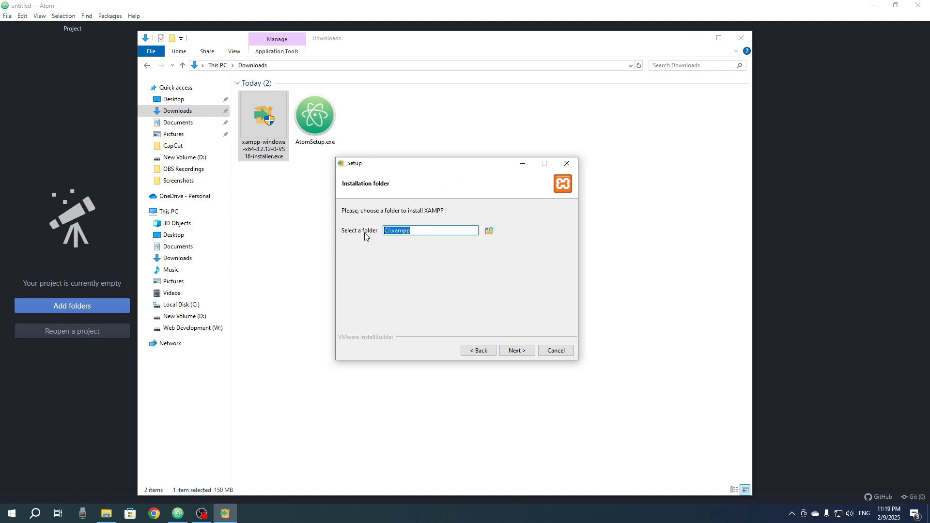
Step: Set the XAMPP installation folder to W:\xampp on the Web Development drive and proceed to the language choice
{"action": "left_click", "coordinate": [489, 232]}
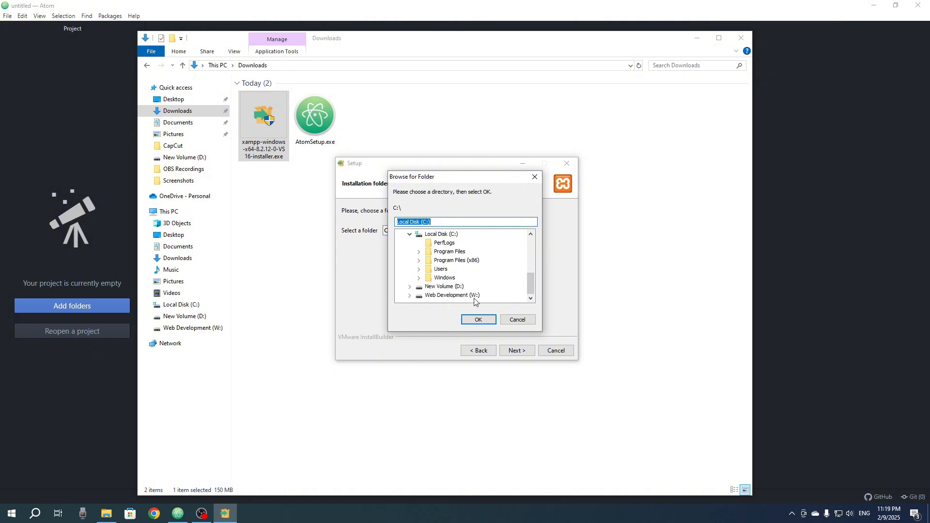
{"action": "left_click", "coordinate": [432, 296]}
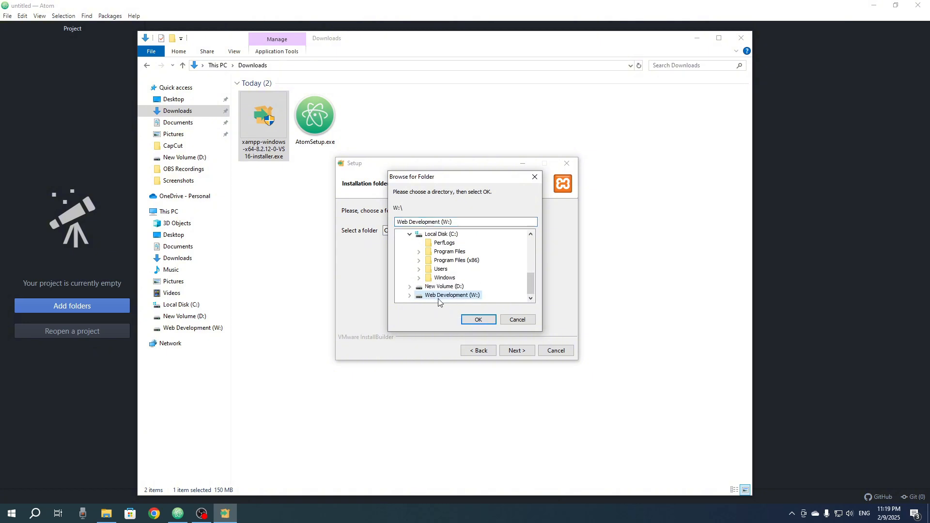
{"action": "left_click", "coordinate": [480, 323]}
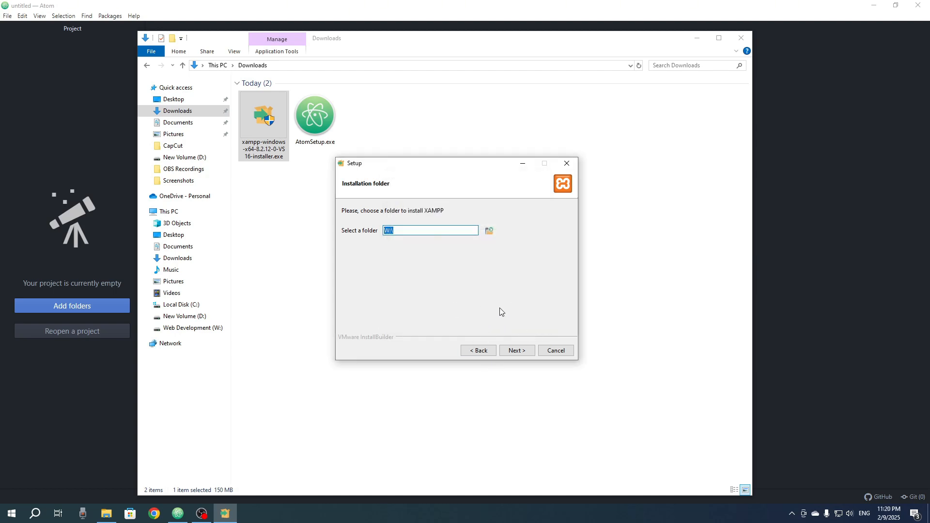
{"action": "left_click", "coordinate": [517, 352]}
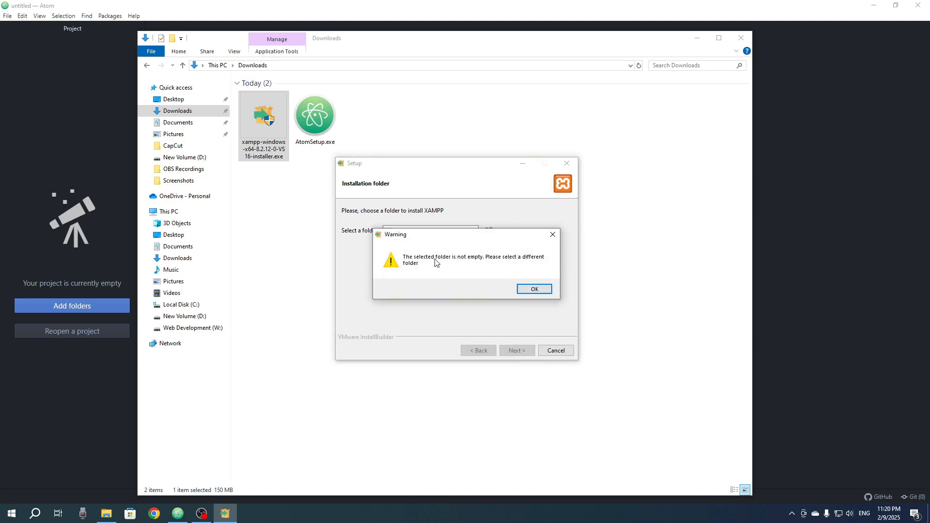
{"action": "left_click", "coordinate": [533, 289]}
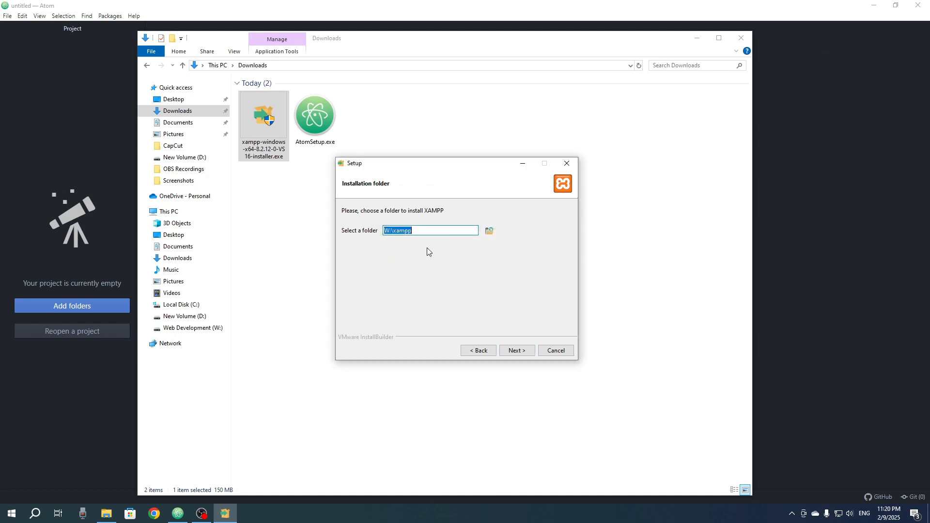
{"action": "left_click", "coordinate": [427, 230]}
{"action": "double_click", "coordinate": [407, 230]}
{"action": "left_click", "coordinate": [400, 231]}
{"action": "left_click", "coordinate": [519, 352]}
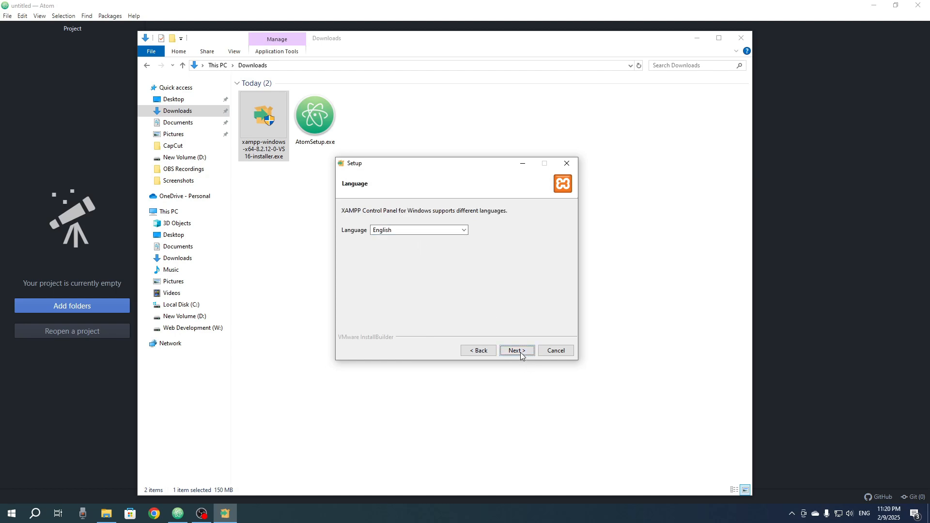
Step: Keep English as the Control Panel language and start the XAMPP installation
{"action": "left_click", "coordinate": [521, 353]}
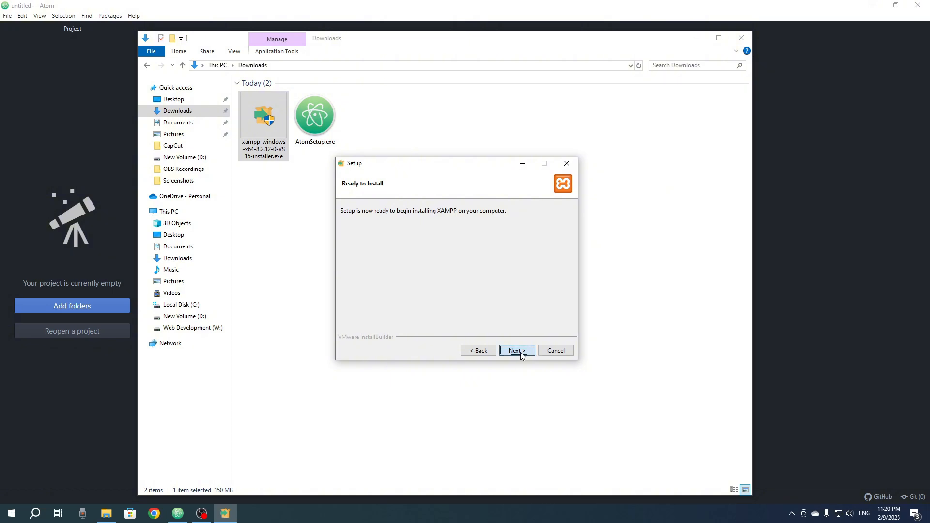
{"action": "left_click", "coordinate": [521, 353]}
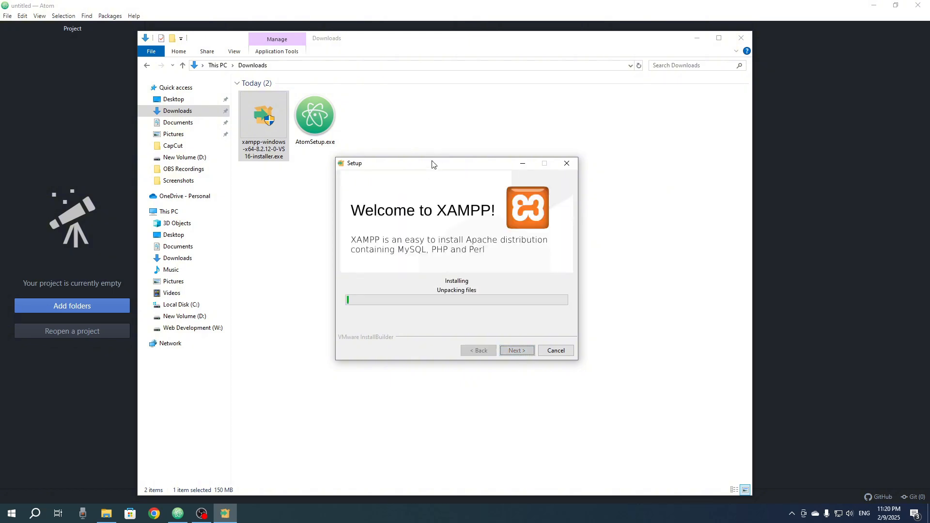
{"action": "left_click_drag", "start_coordinate": [434, 170], "coordinate": [453, 105]}
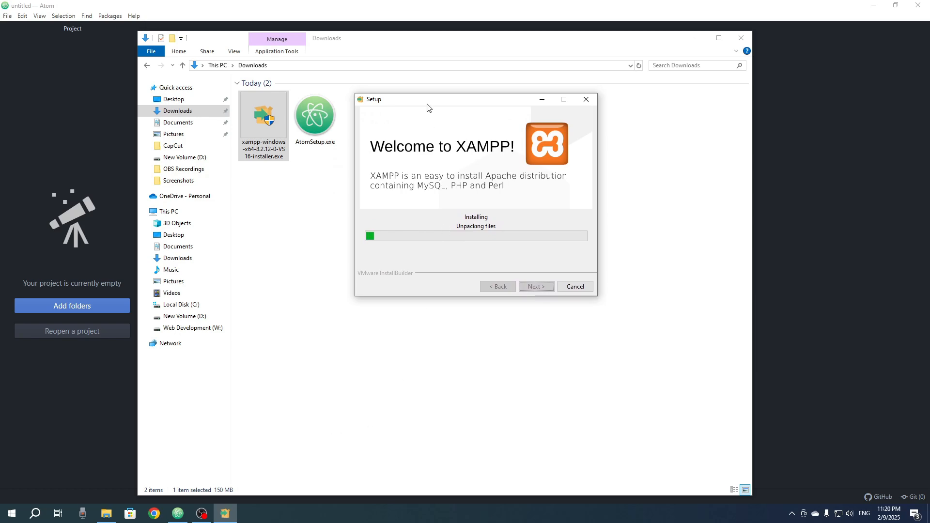
{"action": "left_click_drag", "start_coordinate": [428, 103], "coordinate": [420, 123]}
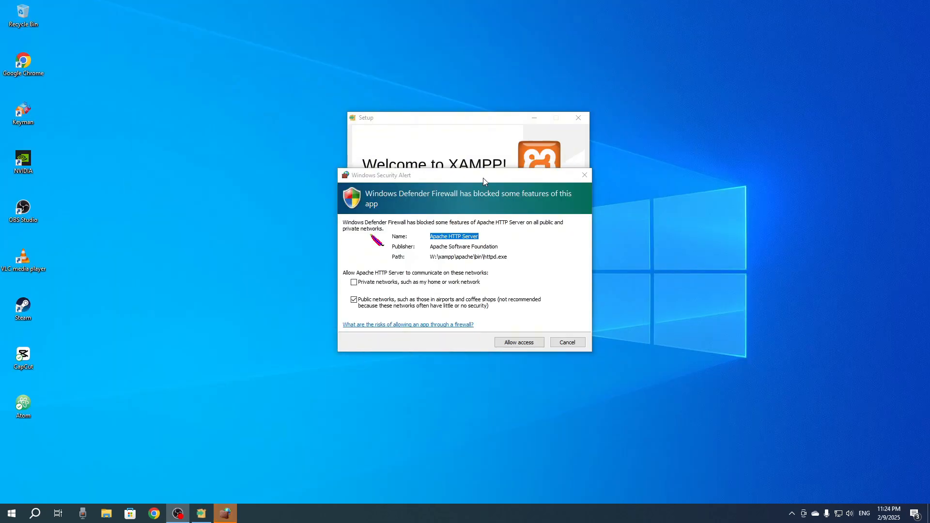
Step: Allow Apache HTTP Server through the firewall on public networks and finish the setup with the Control Panel set to start
{"action": "left_click_drag", "start_coordinate": [483, 178], "coordinate": [224, 155]}
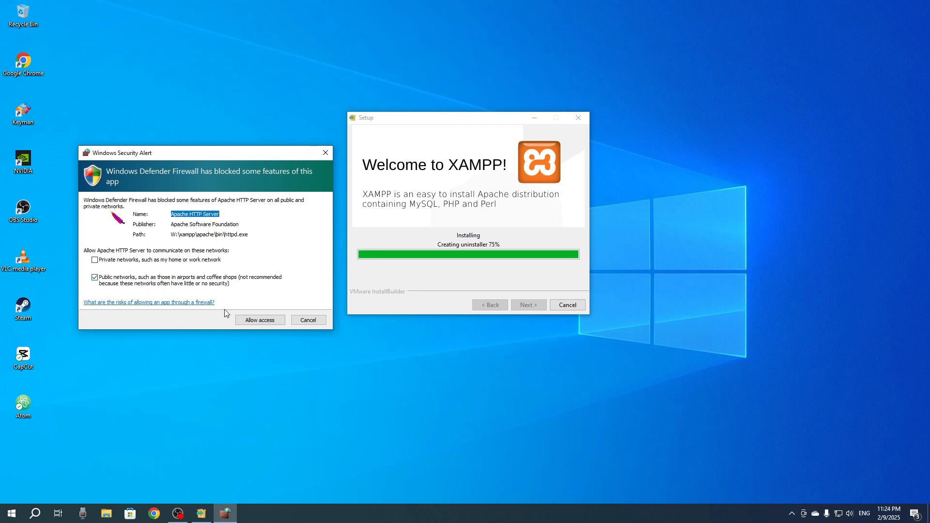
{"action": "left_click", "coordinate": [253, 321]}
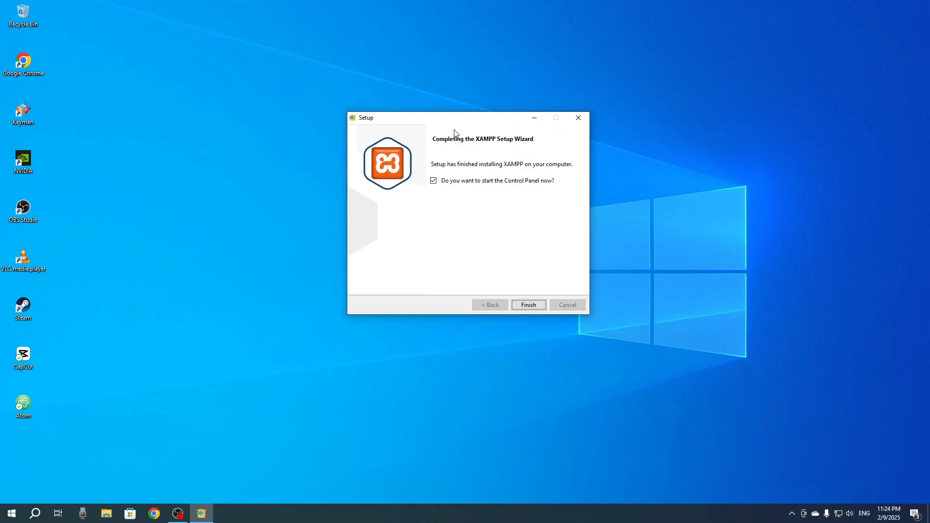
{"action": "left_click_drag", "start_coordinate": [454, 122], "coordinate": [429, 130]}
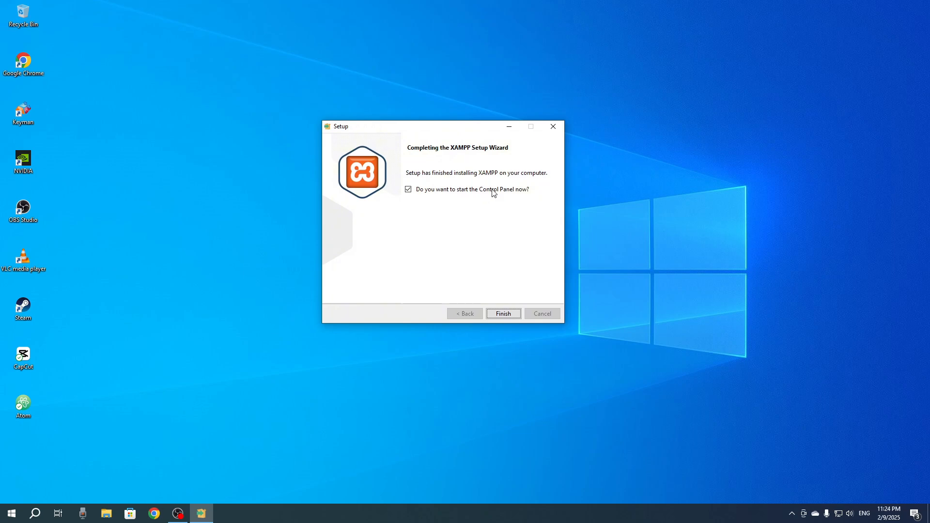
{"action": "left_click", "coordinate": [503, 314]}
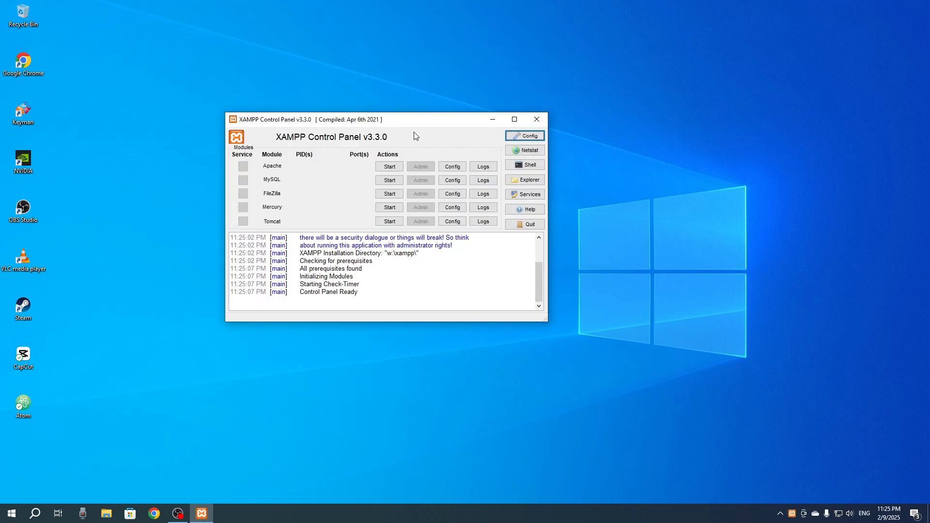
{"action": "left_click_drag", "start_coordinate": [395, 121], "coordinate": [397, 130]}
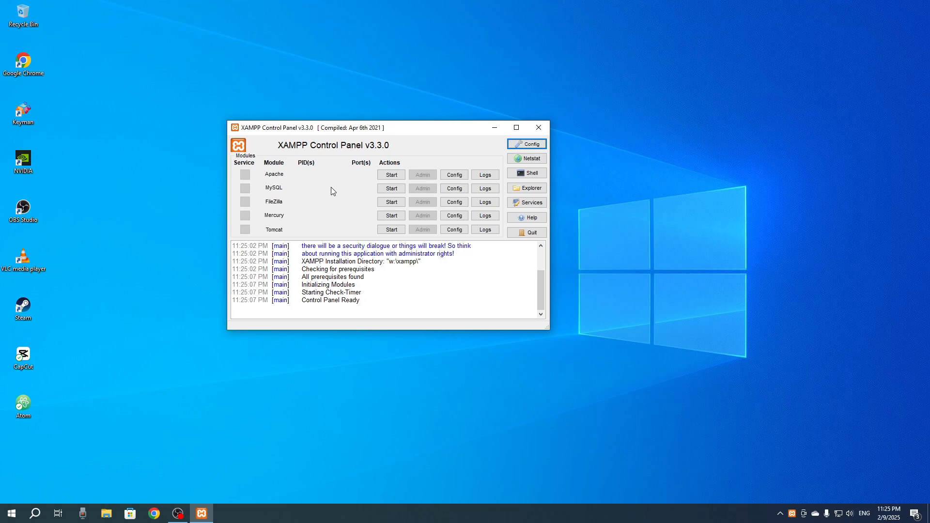
{"action": "left_click_drag", "start_coordinate": [299, 130], "coordinate": [279, 140]}
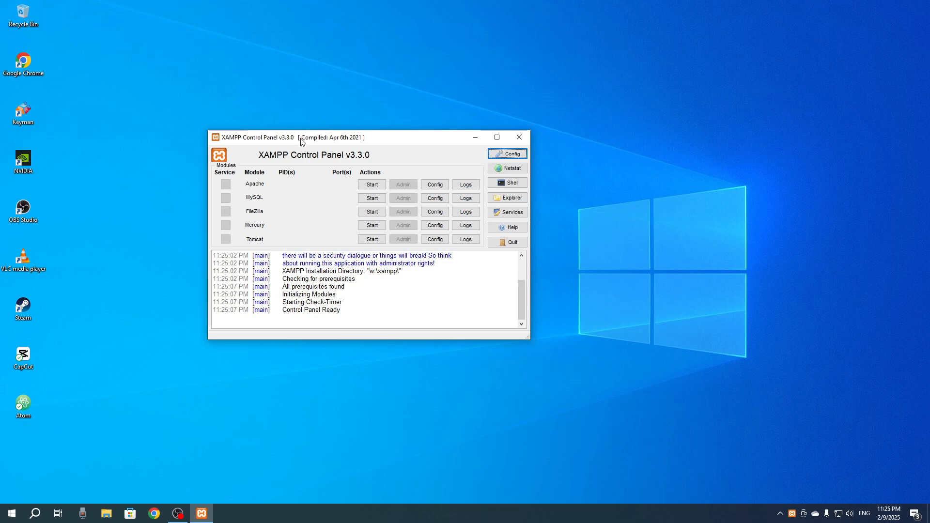
{"action": "left_click_drag", "start_coordinate": [301, 141], "coordinate": [338, 131]}
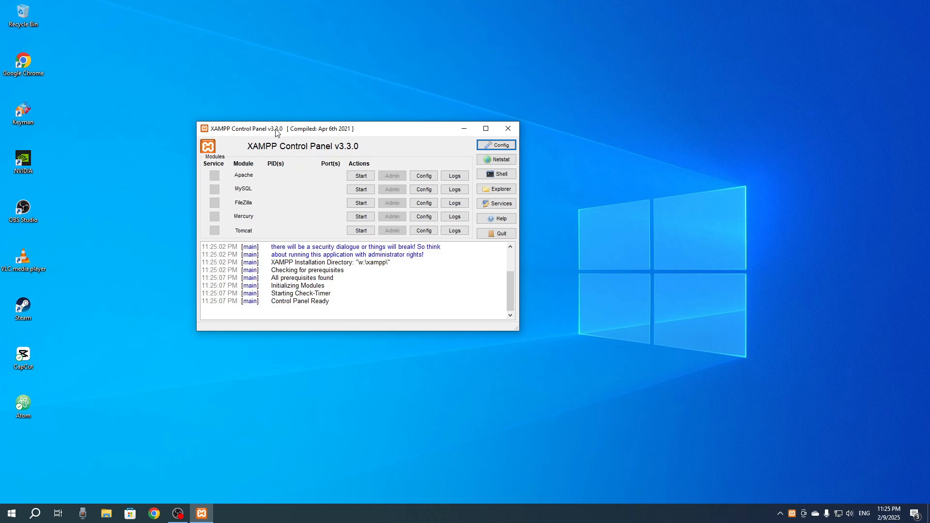
{"action": "left_click_drag", "start_coordinate": [276, 133], "coordinate": [272, 139]}
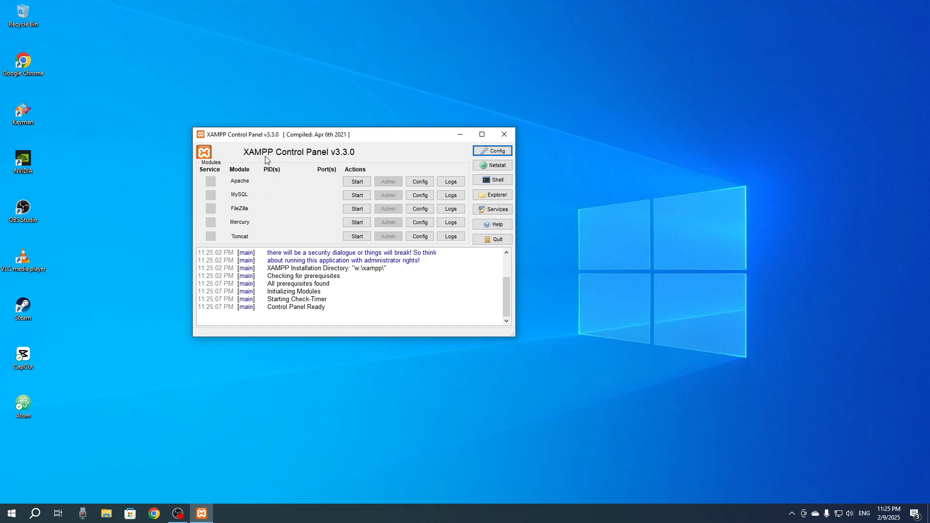
{"action": "left_click_drag", "start_coordinate": [262, 135], "coordinate": [235, 143]}
Step: Start the Apache and MySQL modules and allow mysqld.exe through the firewall on public networks
{"action": "left_click", "coordinate": [329, 190]}
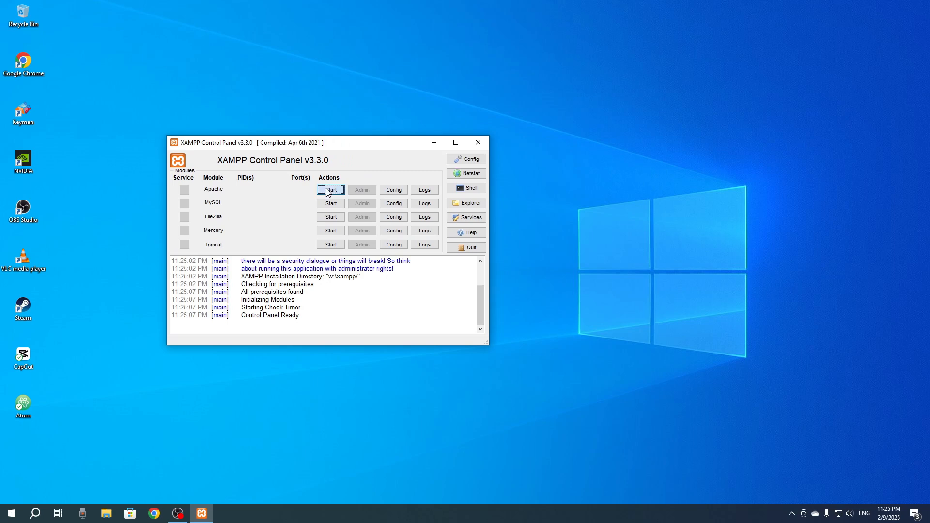
{"action": "left_click", "coordinate": [336, 204]}
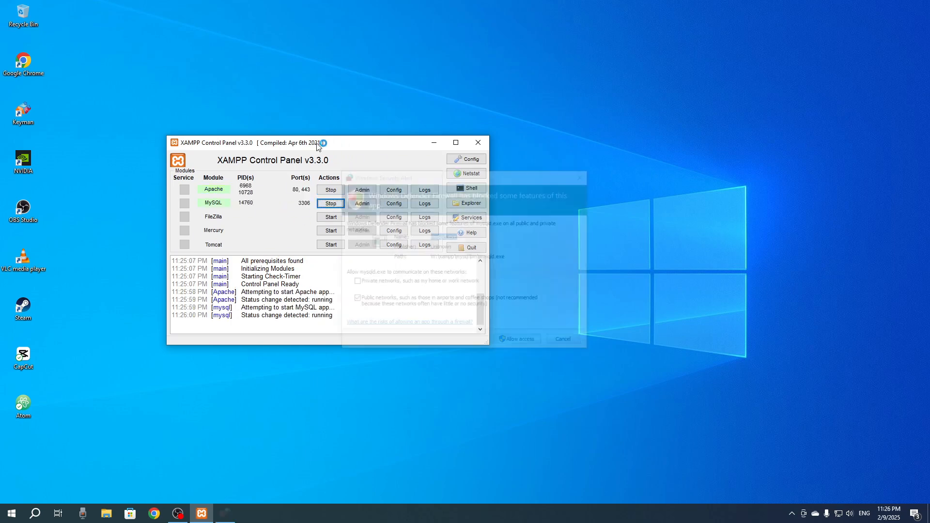
{"action": "left_click", "coordinate": [521, 342]}
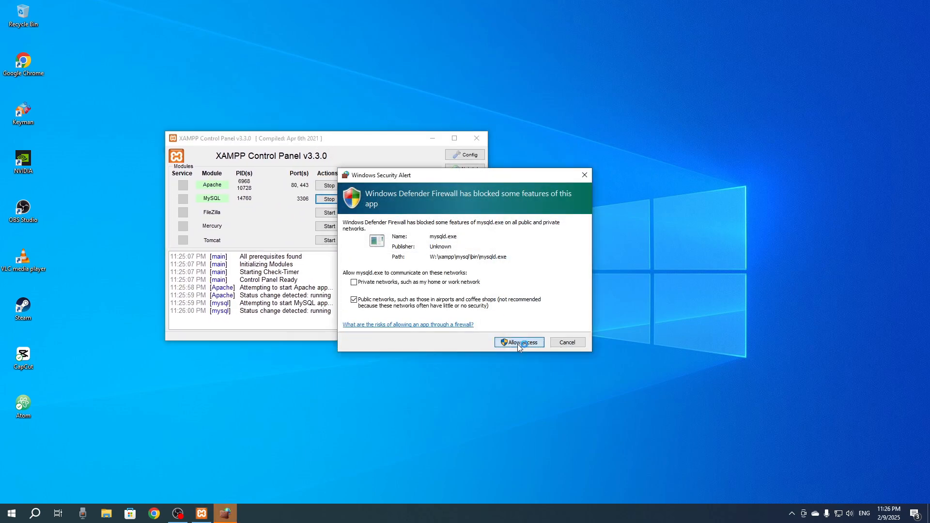
Step: Open the htdocs folder inside the xampp folder on the Web Development (W:) drive in File Explorer
{"action": "key", "text": "super+e"}
{"action": "left_click", "coordinate": [191, 317]}
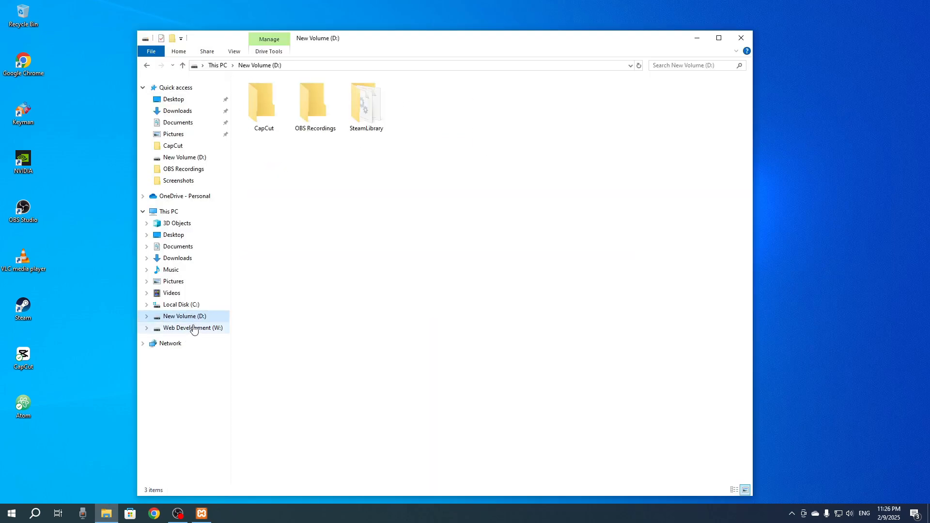
{"action": "left_click", "coordinate": [198, 328]}
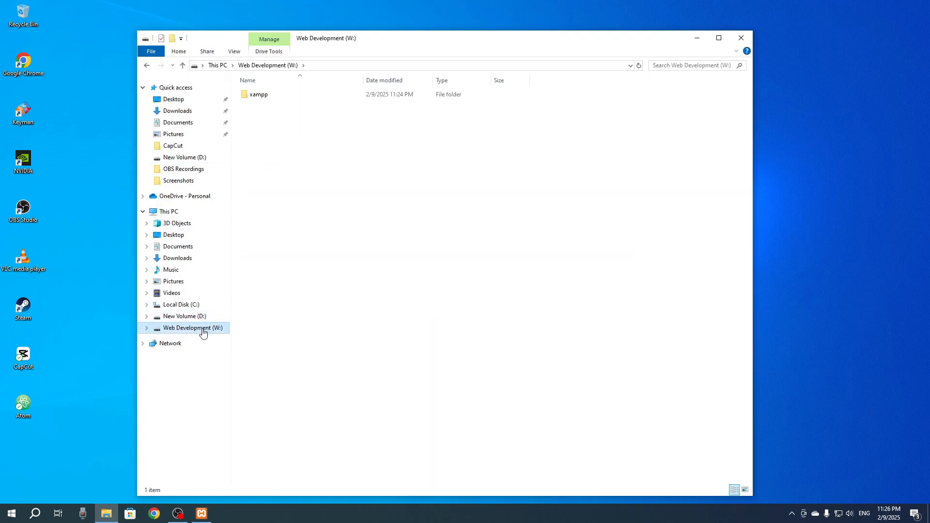
{"action": "double_click", "coordinate": [275, 98]}
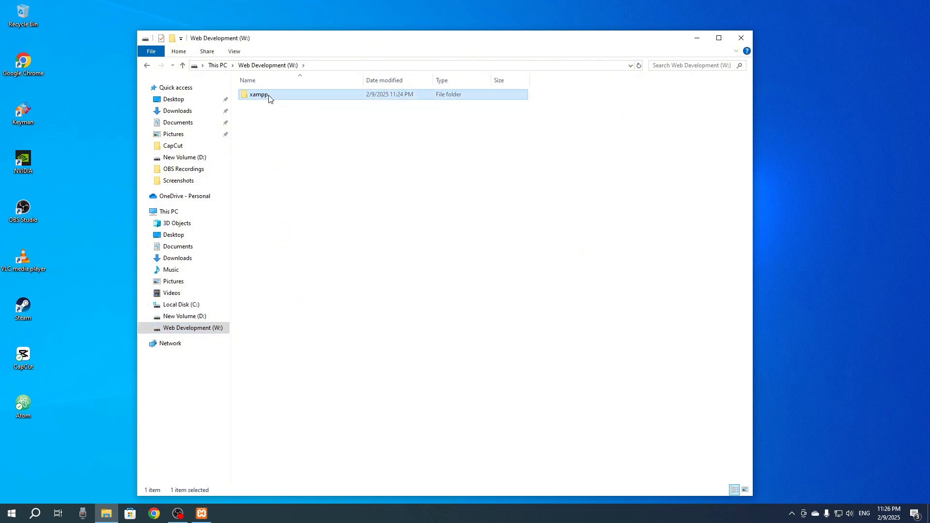
{"action": "scroll", "coordinate": [296, 369], "scroll_direction": "down", "scroll_amount": 4}
{"action": "scroll", "coordinate": [296, 370], "scroll_direction": "up", "scroll_amount": 4}
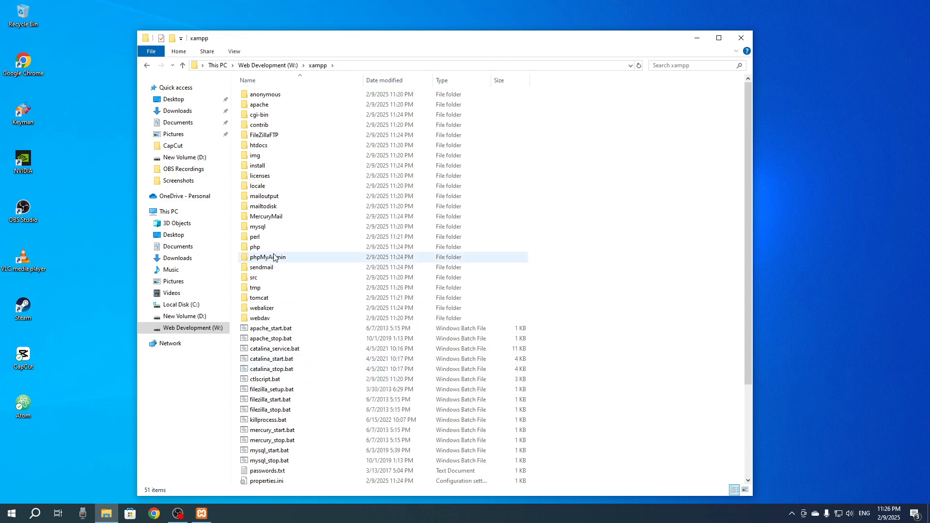
{"action": "double_click", "coordinate": [258, 146]}
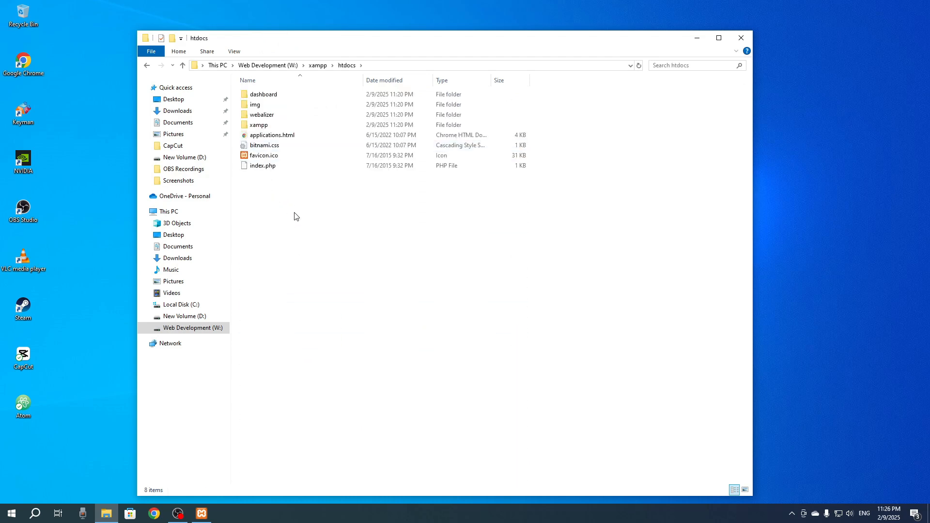
Step: Delete all the default files and folders inside the xampp\htdocs folder
{"action": "left_click", "coordinate": [147, 67]}
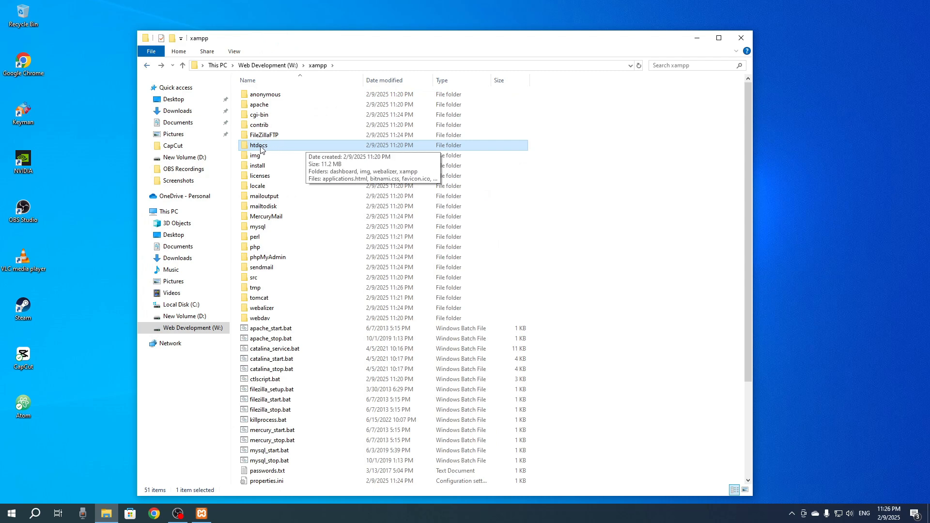
{"action": "double_click", "coordinate": [261, 146]}
{"action": "left_click_drag", "start_coordinate": [649, 493], "coordinate": [632, 332]}
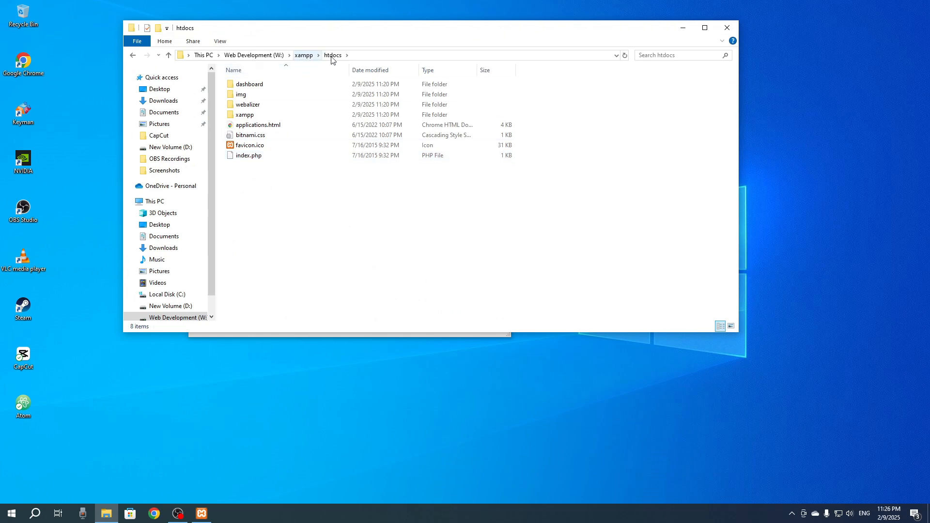
{"action": "left_click_drag", "start_coordinate": [273, 190], "coordinate": [244, 76]}
{"action": "key", "text": "Delete"}
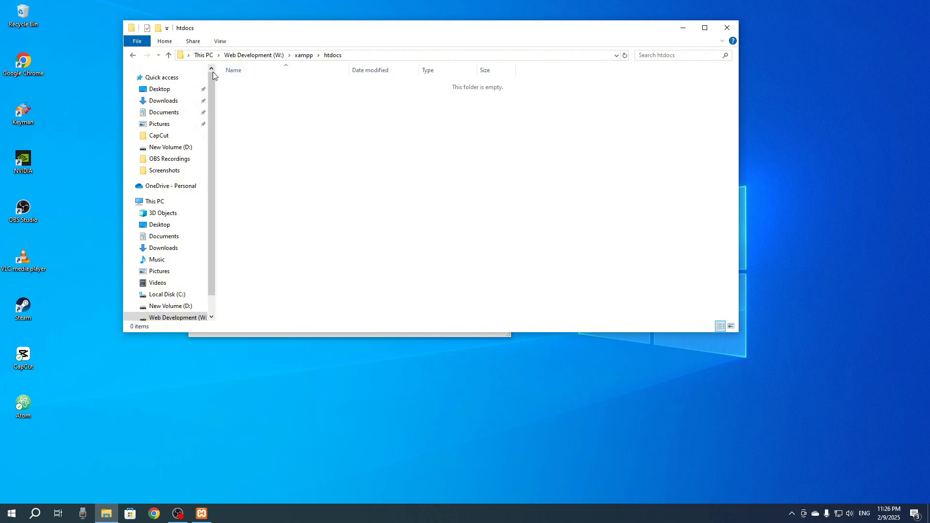
Step: Create a folder named testphp inside htdocs, look inside it and return to htdocs
{"action": "right_click", "coordinate": [272, 148]}
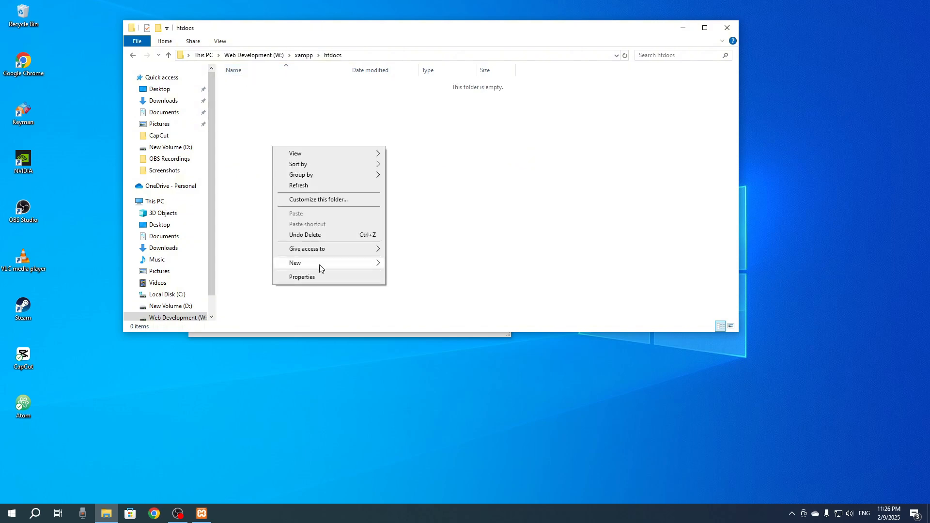
{"action": "mouse_move", "coordinate": [319, 265]}
{"action": "left_click", "coordinate": [408, 265]}
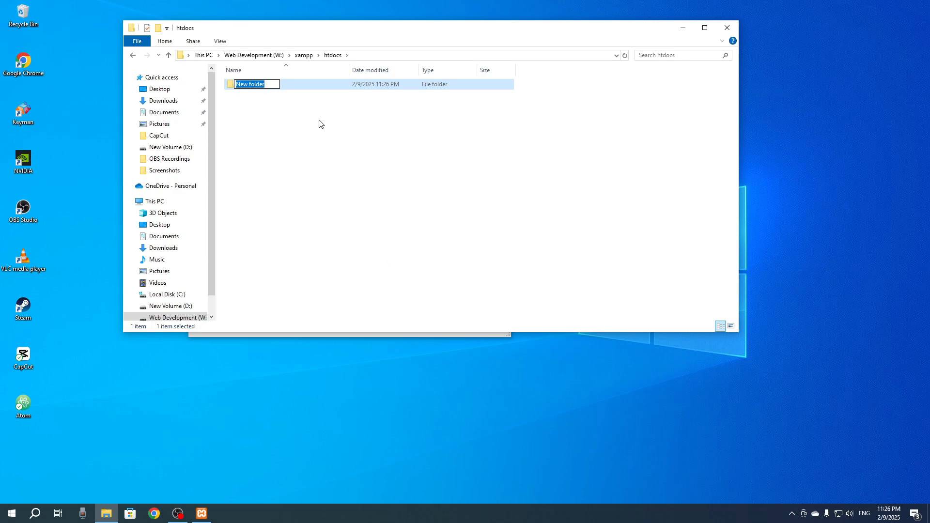
{"action": "type", "text": "testphp"}
{"action": "key", "text": "Return"}
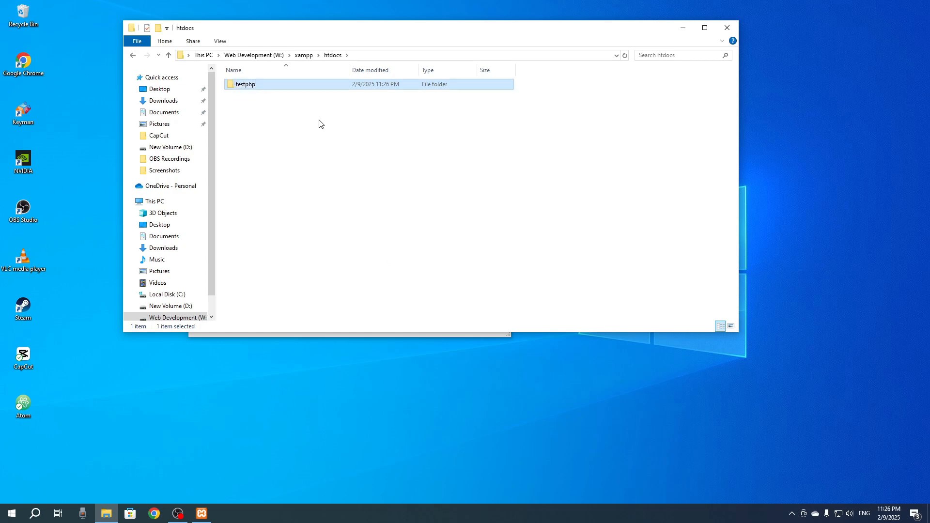
{"action": "left_click", "coordinate": [273, 136]}
{"action": "double_click", "coordinate": [242, 84]}
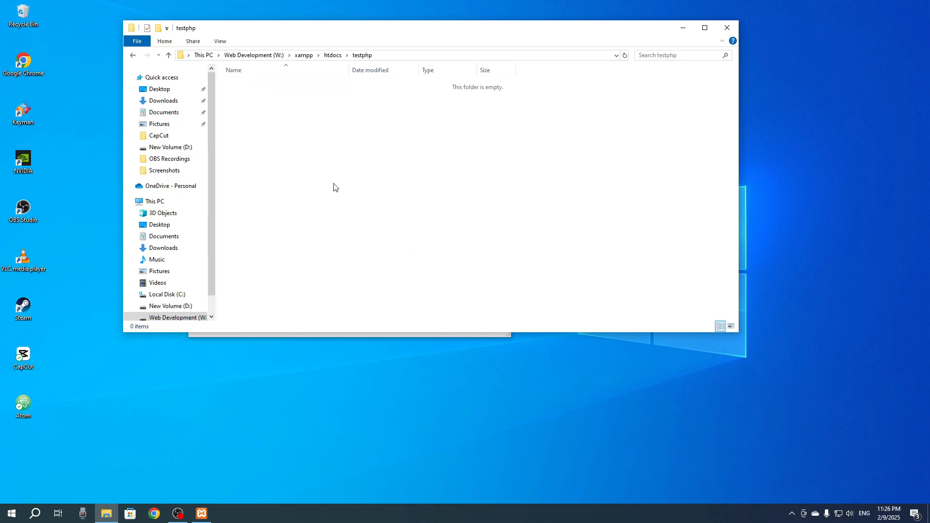
{"action": "left_click", "coordinate": [133, 55]}
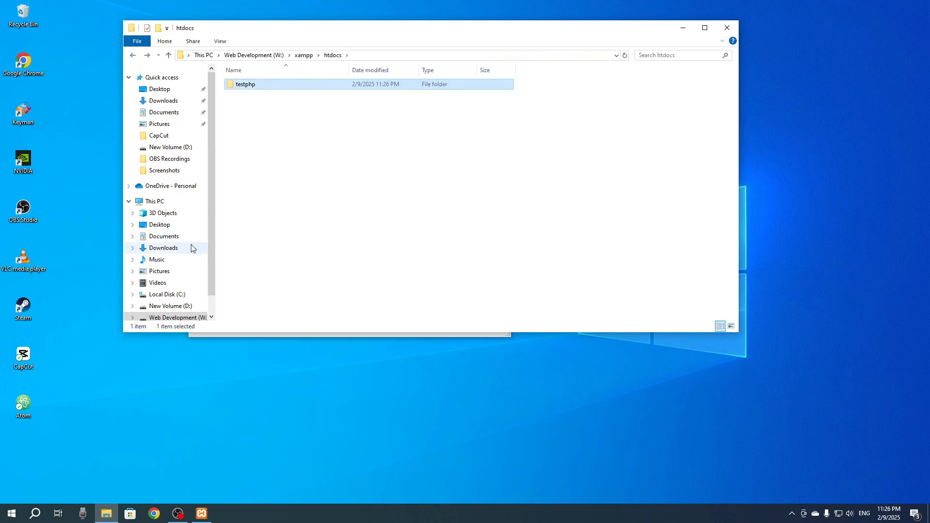
Step: Launch Atom and add the testphp folder from File Explorer as its project folder
{"action": "double_click", "coordinate": [23, 405]}
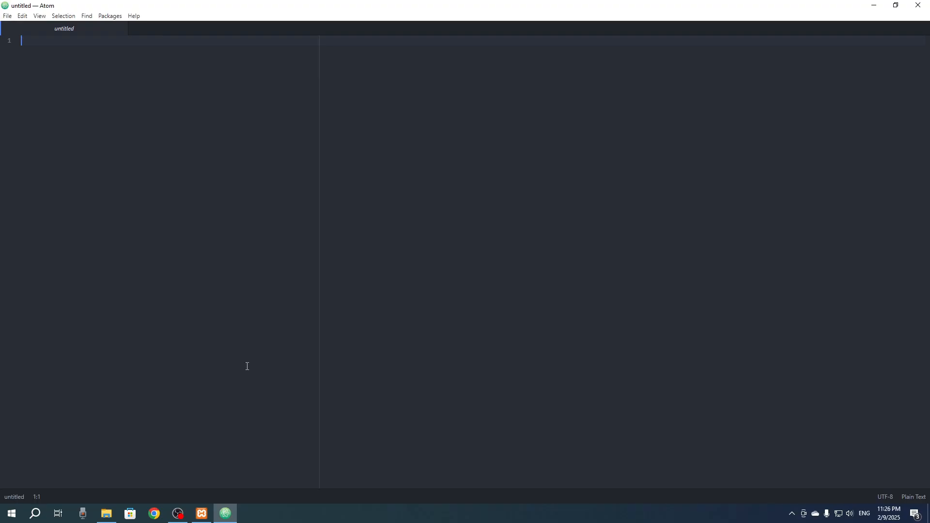
{"action": "left_click", "coordinate": [107, 513]}
{"action": "left_click_drag", "start_coordinate": [245, 84], "coordinate": [65, 123]}
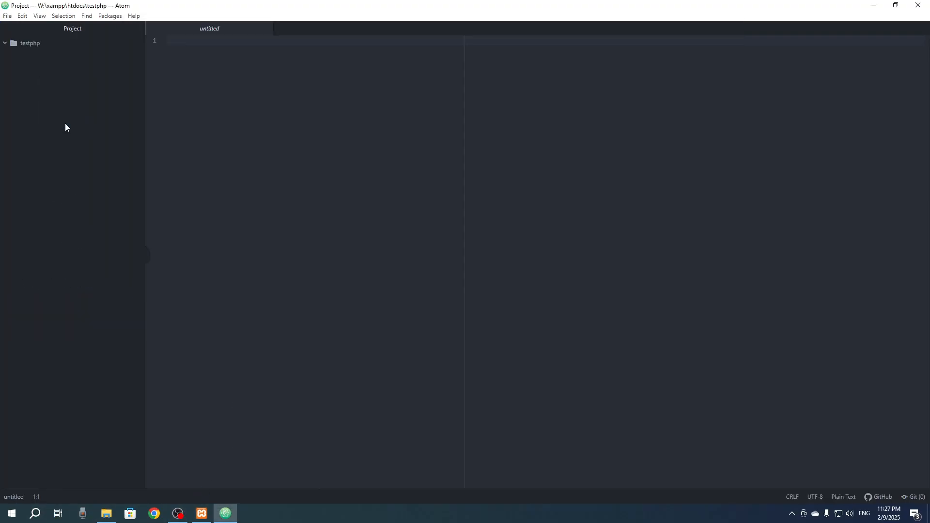
Step: Create a new file named home.php in the testphp project folder
{"action": "left_click", "coordinate": [16, 47]}
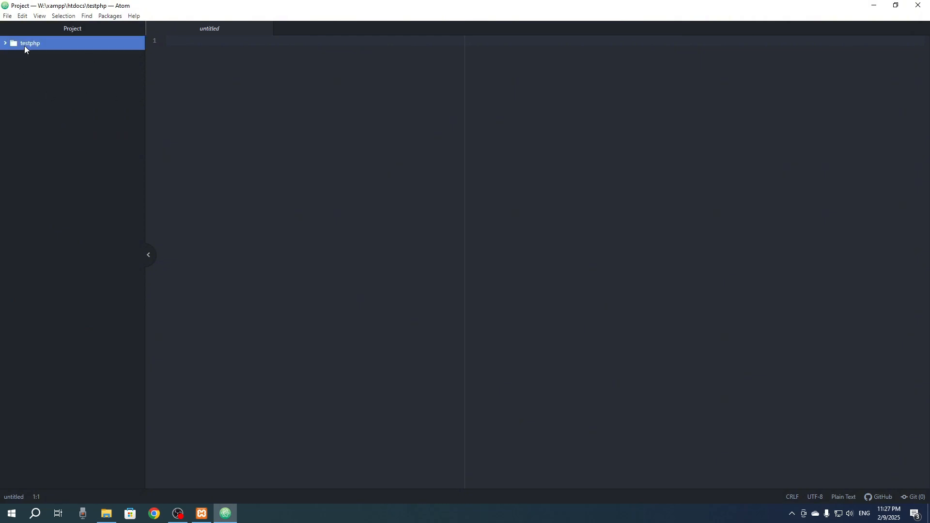
{"action": "right_click", "coordinate": [24, 48]}
{"action": "left_click", "coordinate": [58, 54]}
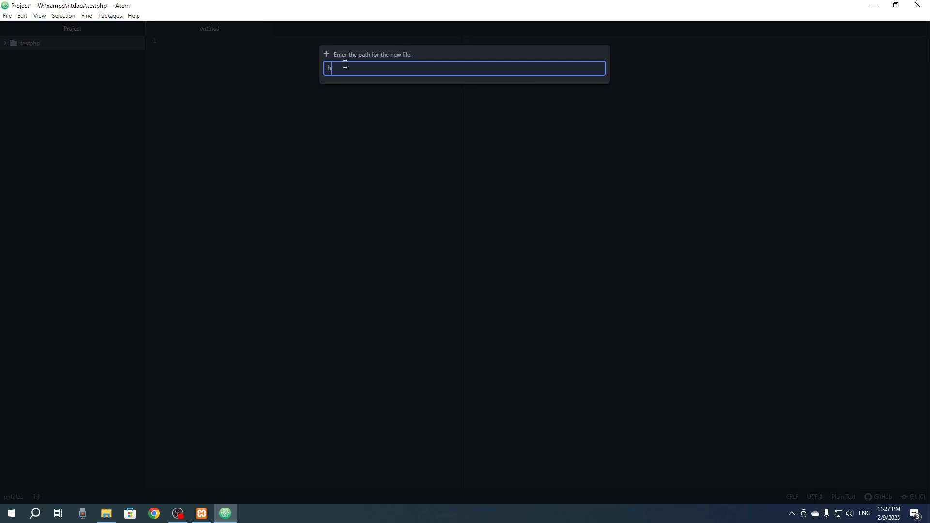
{"action": "type", "text": "home.php"}
{"action": "left_click_drag", "start_coordinate": [364, 75], "coordinate": [347, 71]}
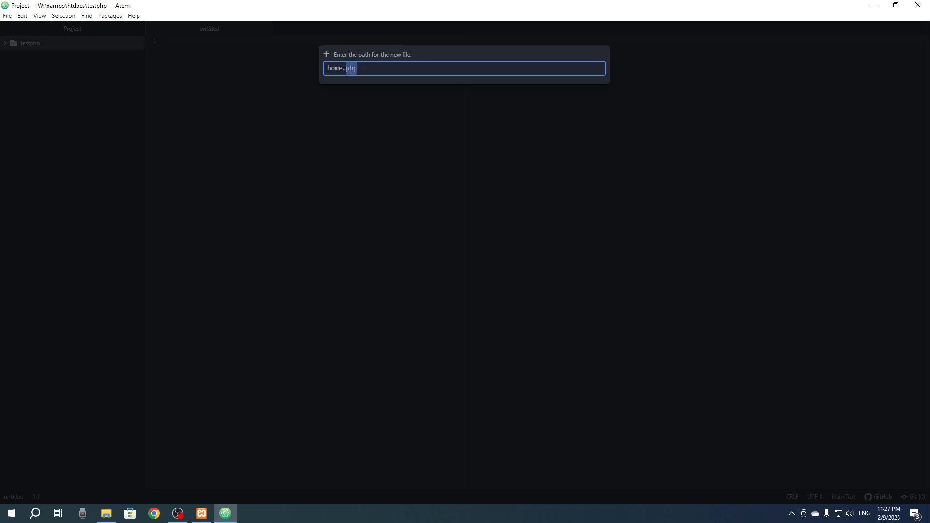
{"action": "left_click", "coordinate": [382, 69]}
{"action": "key", "text": "Return"}
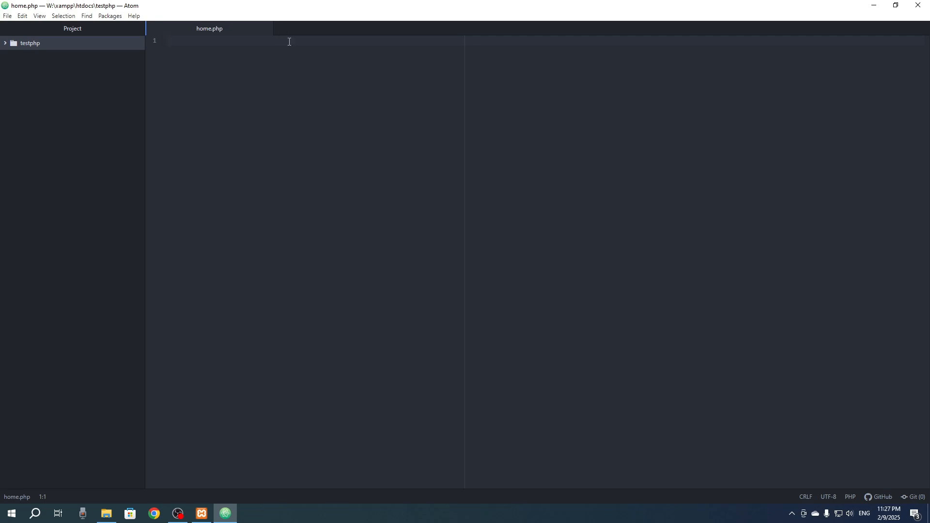
Step: Enlarge the editor text and insert the HTML page skeleton snippet into home.php
{"action": "key", "text": "ctrl+equal"}
{"action": "key", "text": "ctrl+equal"}
{"action": "key", "text": "ctrl+equal"}
{"action": "type", "text": "htm"}
{"action": "key", "text": "Tab"}
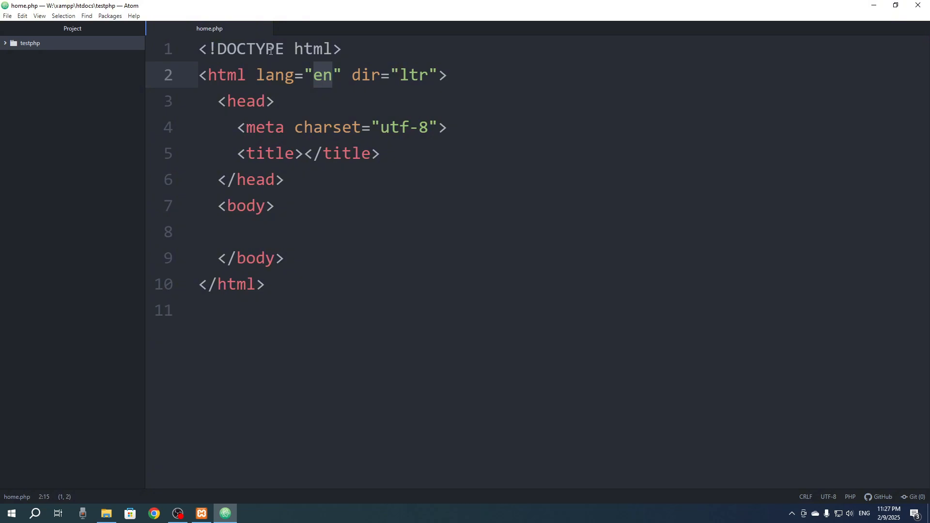
Step: Add the text "it's working" inside the body element of home.php
{"action": "left_click", "coordinate": [270, 231]}
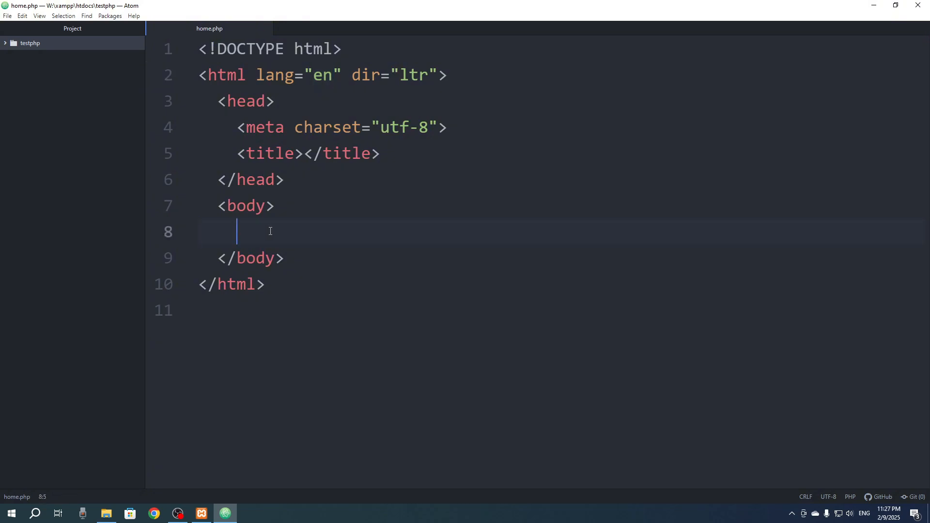
{"action": "type", "text": "it's working"}
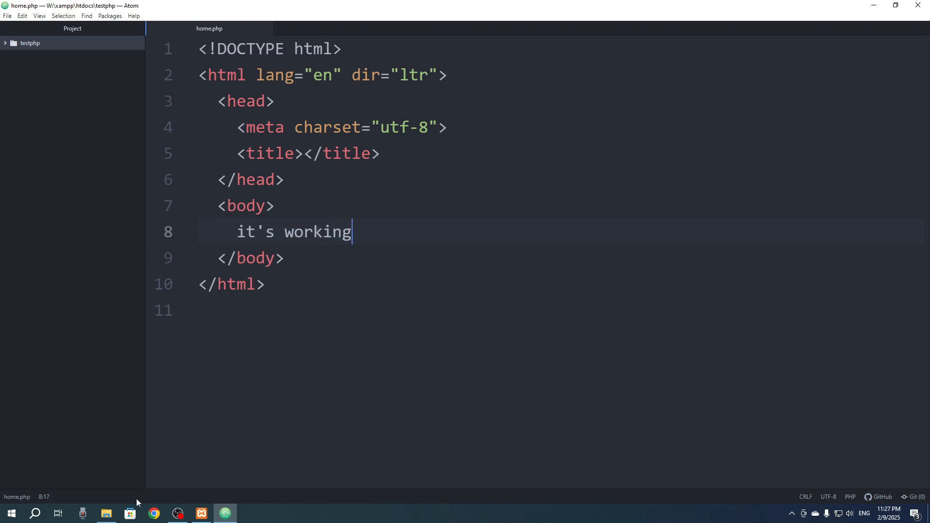
Step: Switch to Chrome with the first profile, load localhost/testphp/ and check the text on the page
{"action": "left_click", "coordinate": [155, 514]}
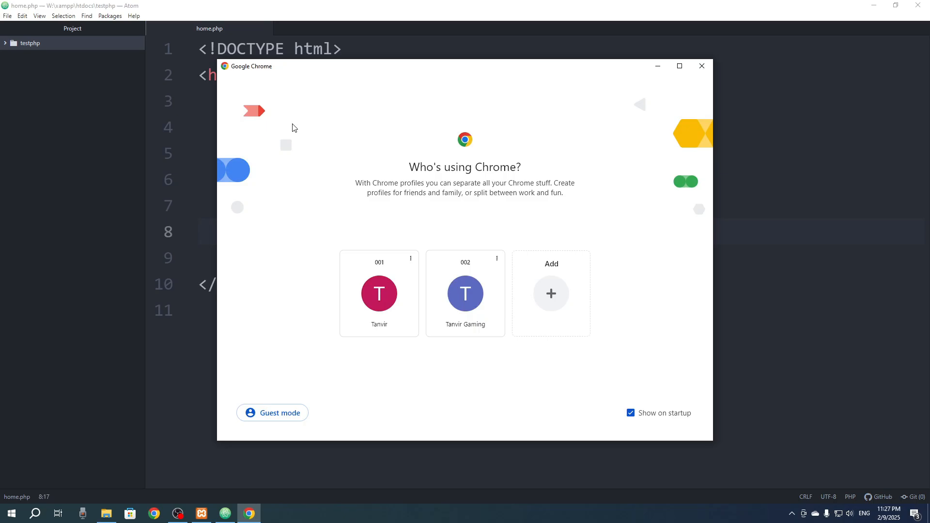
{"action": "left_click", "coordinate": [378, 320]}
{"action": "left_click", "coordinate": [249, 32]}
{"action": "type", "text": "l"}
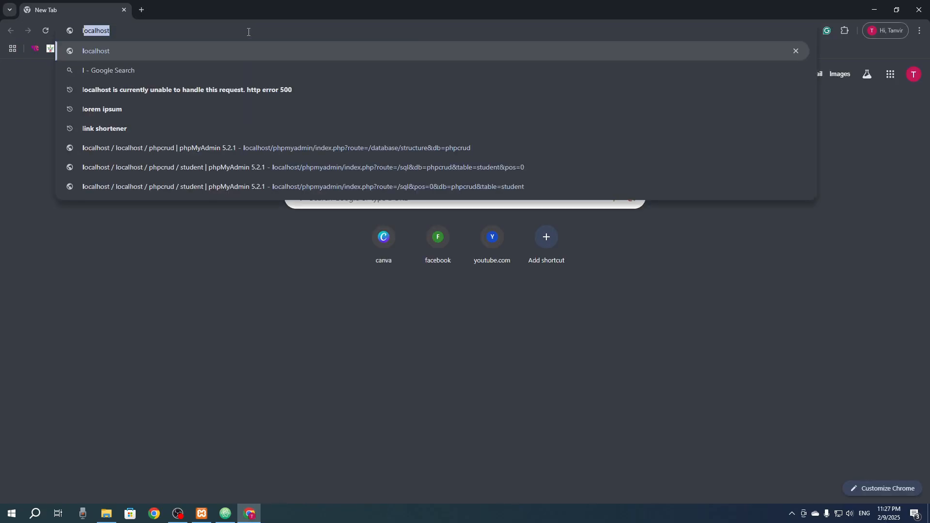
{"action": "type", "text": "ocalhost/"}
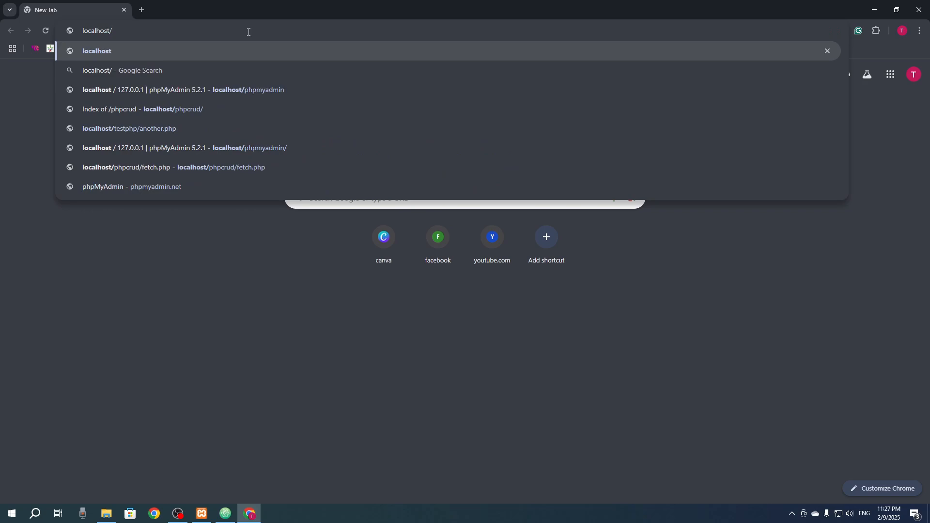
{"action": "left_click", "coordinate": [225, 514]}
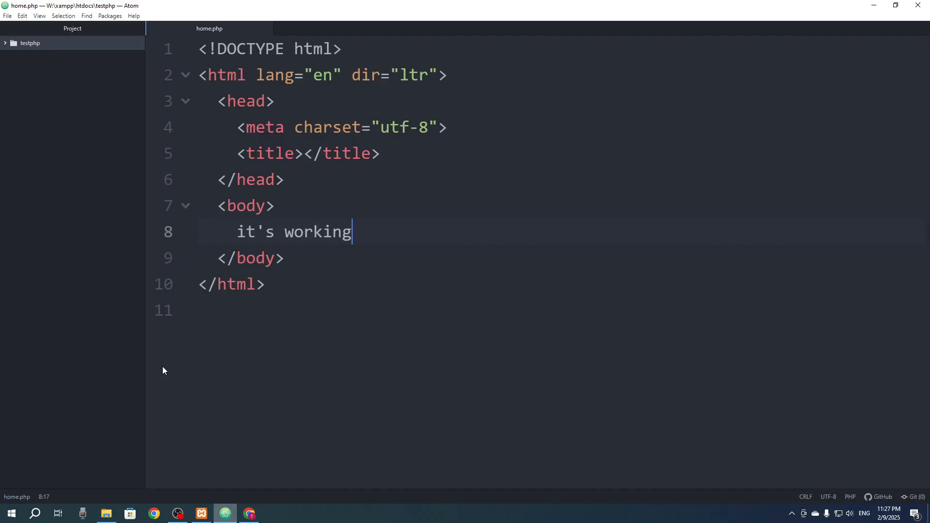
{"action": "key", "text": "alt+Tab"}
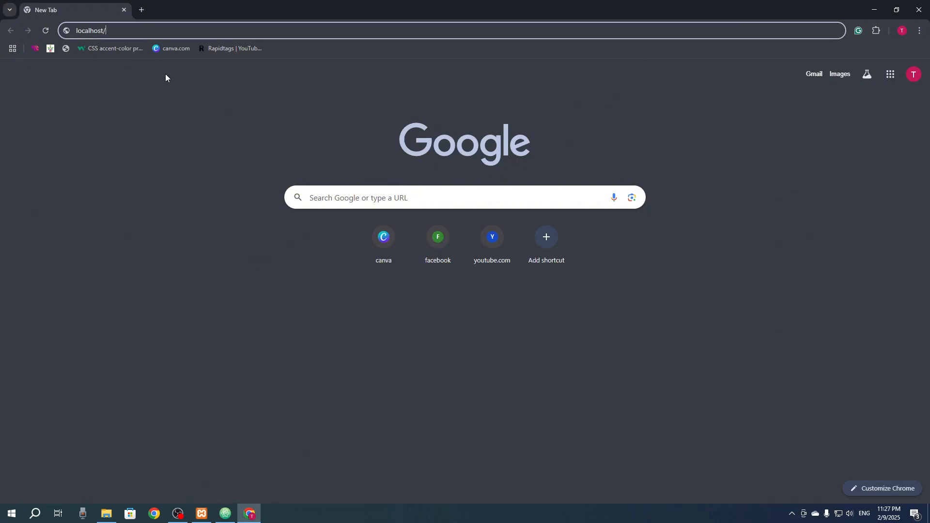
{"action": "type", "text": "test"}
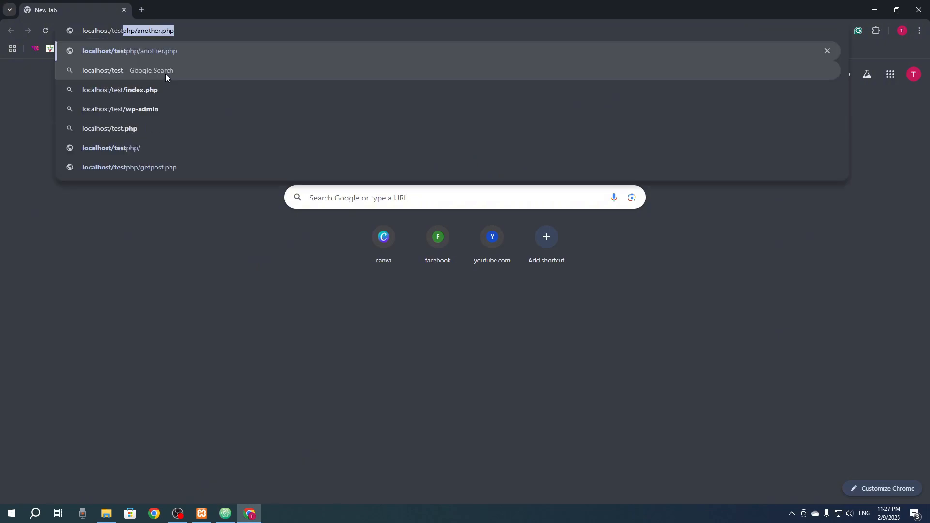
{"action": "type", "text": "php/"}
{"action": "key", "text": "Return"}
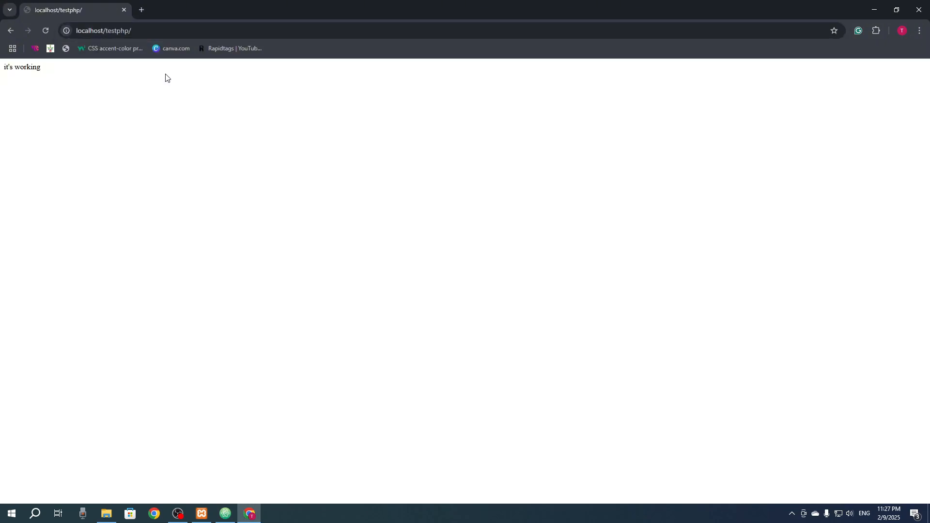
{"action": "left_click_drag", "start_coordinate": [43, 69], "coordinate": [1, 76]}
Step: Switch to the XAMPP Control Panel
{"action": "left_click", "coordinate": [202, 513]}
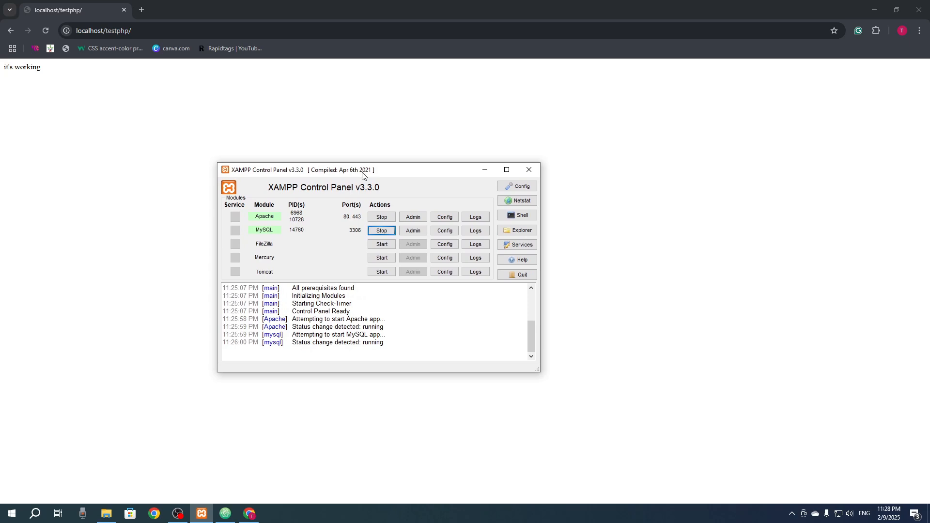